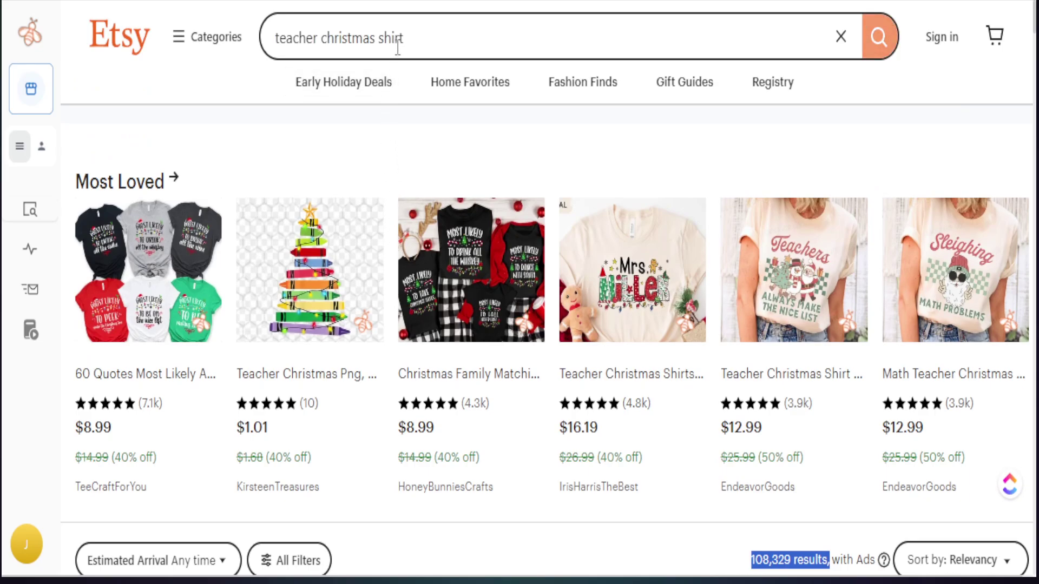
Run EverBee's Product Analytics on the Etsy search results for "teacher christmas shirt".
scroll(583, 425, "down", 4)
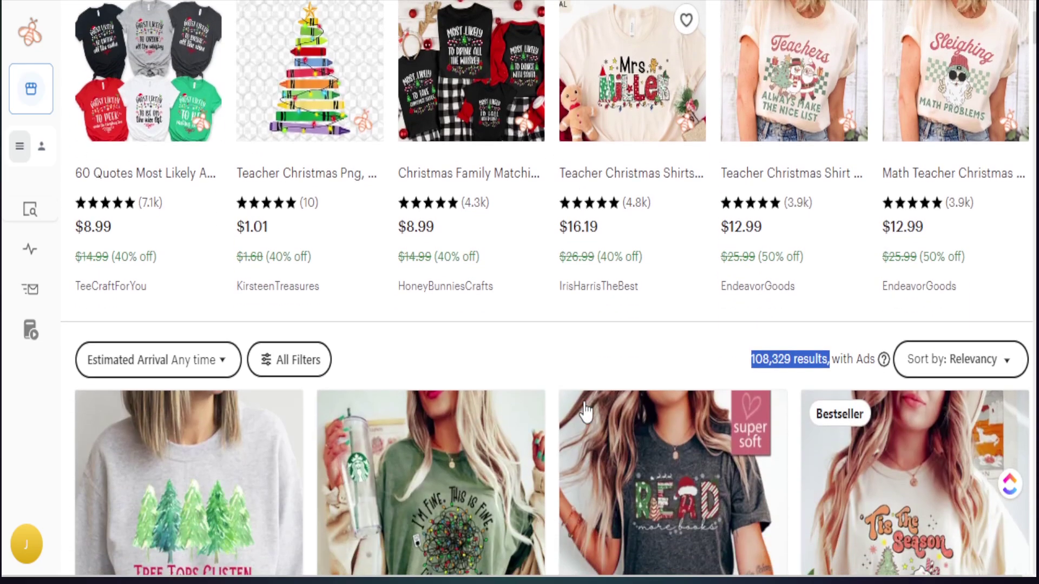
scroll(541, 403, "up", 4)
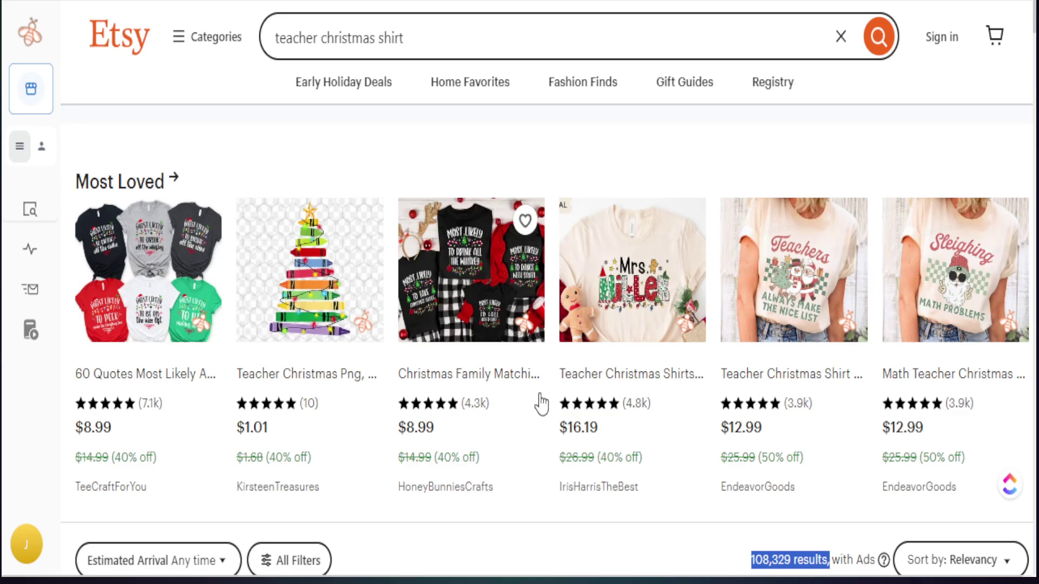
scroll(541, 404, "down", 3)
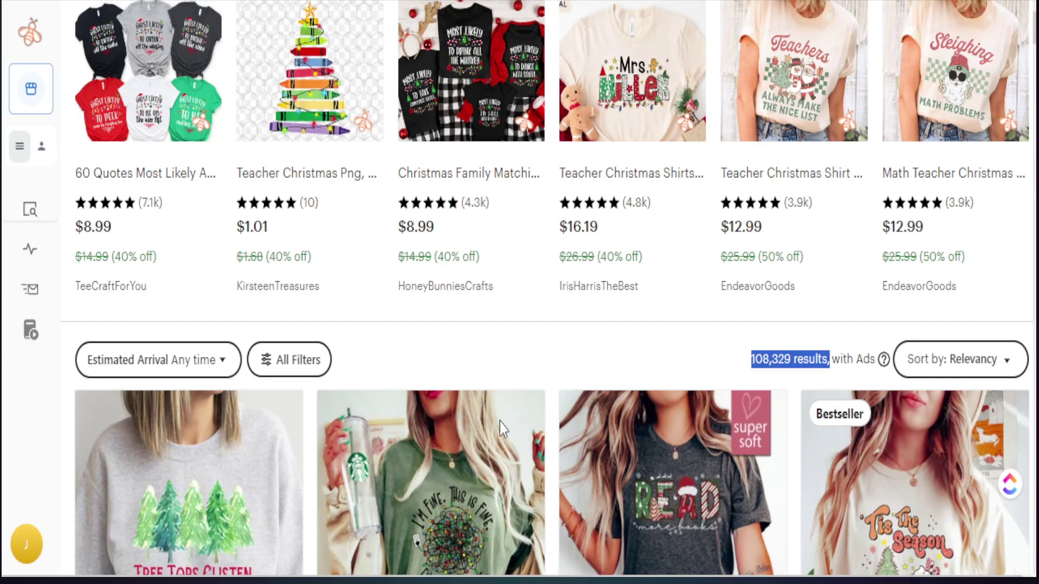
mouse_move(34, 271)
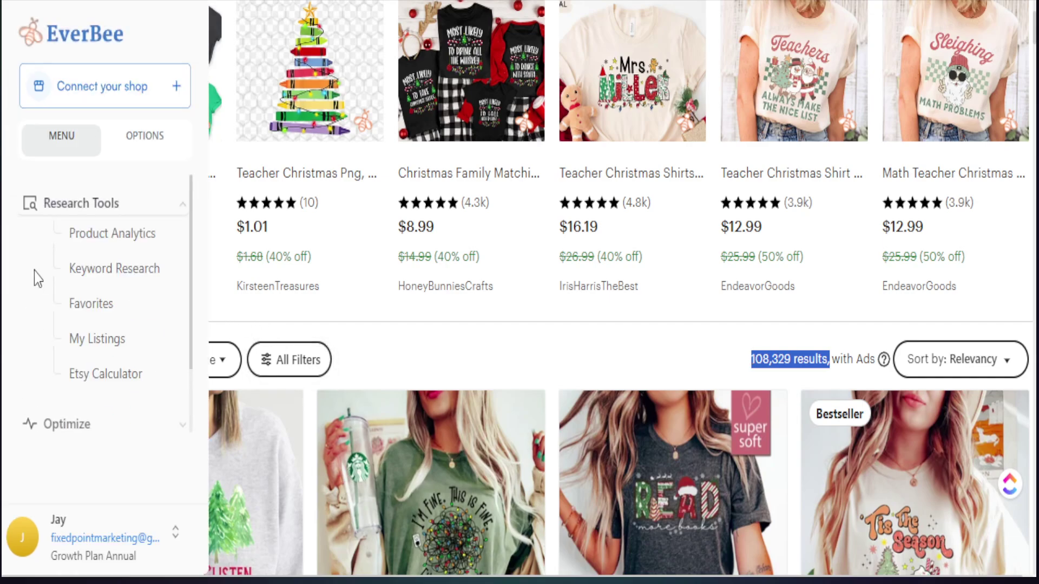
left_click(104, 245)
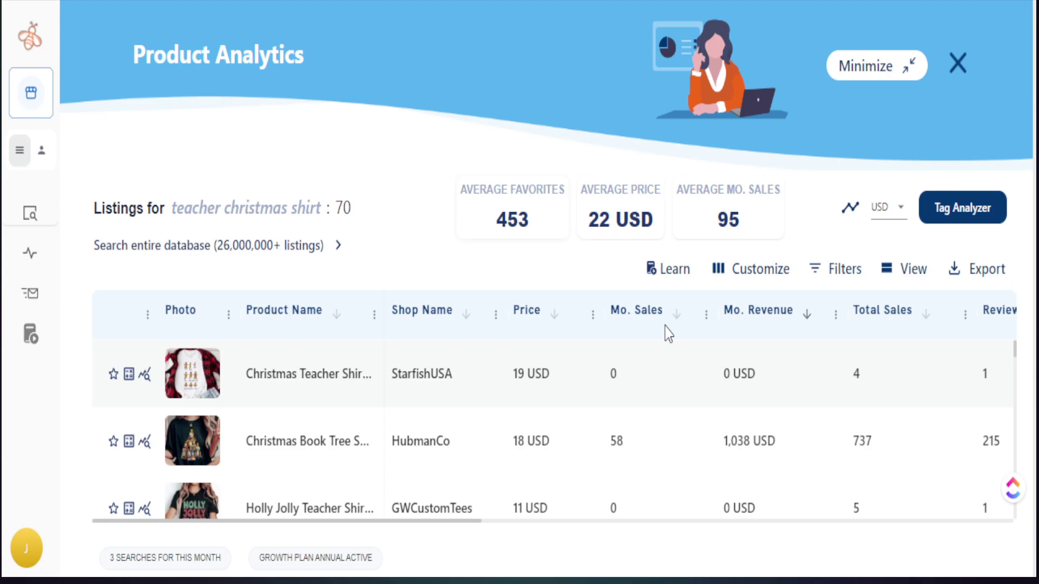
Hide the Product Name, Listing Reviews, Price, Shop Name and Est. sales in last mo. columns in the listings table.
left_click(736, 275)
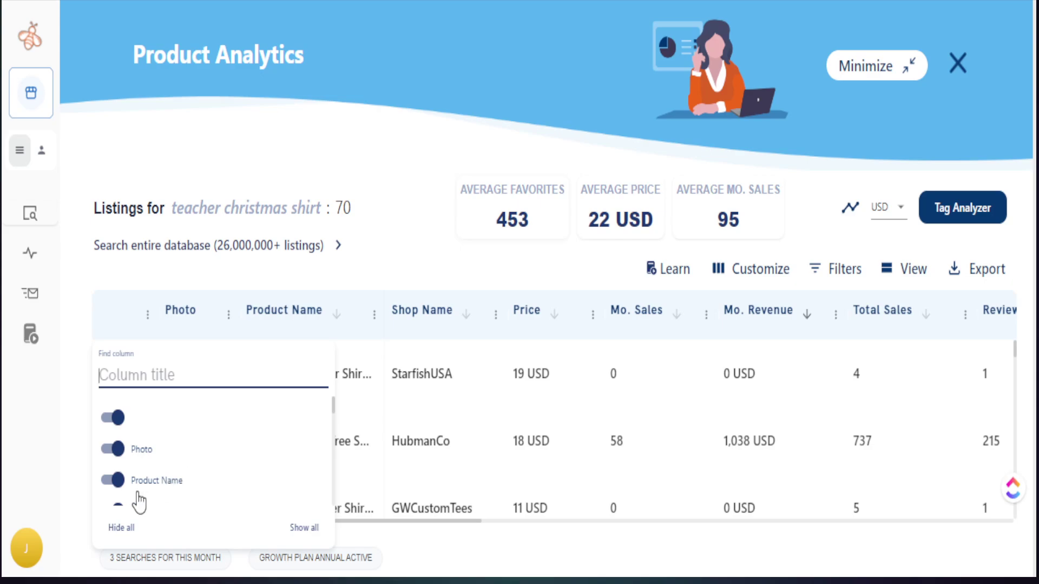
left_click(110, 481)
scroll(174, 460, "down", 5)
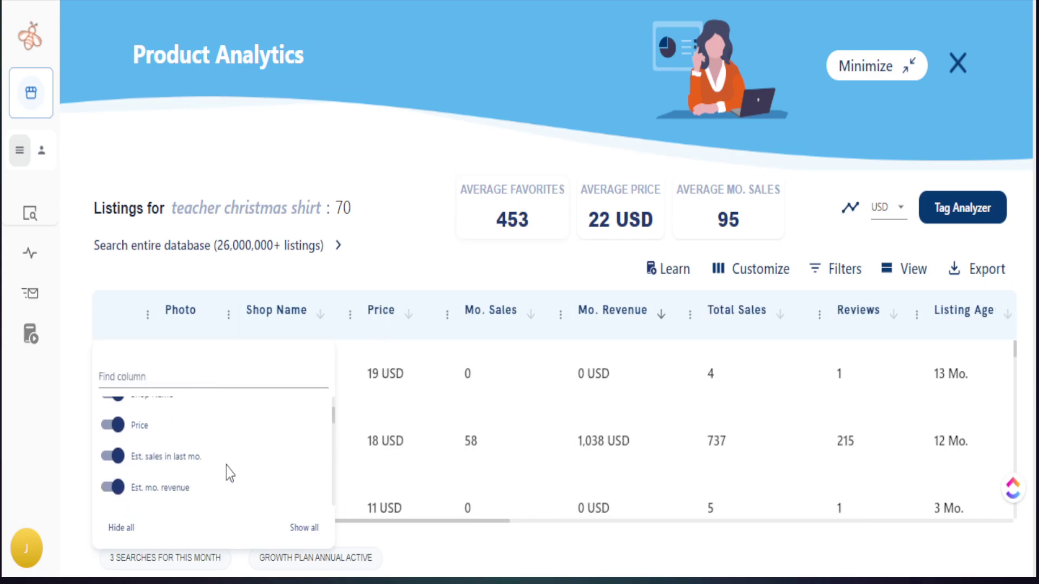
left_click(113, 467)
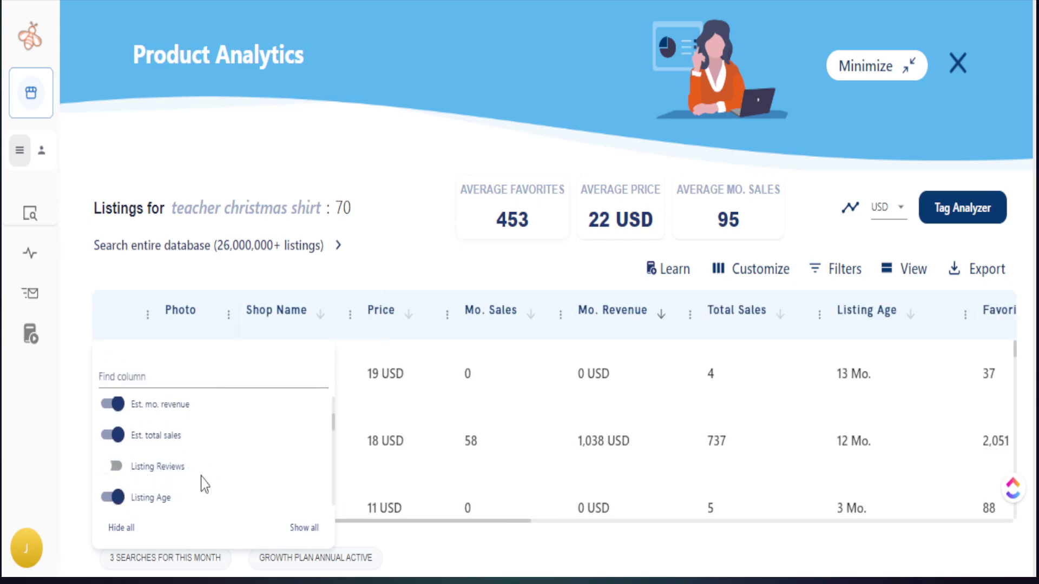
scroll(192, 491, "down", 5)
scroll(126, 471, "up", 8)
left_click(113, 443)
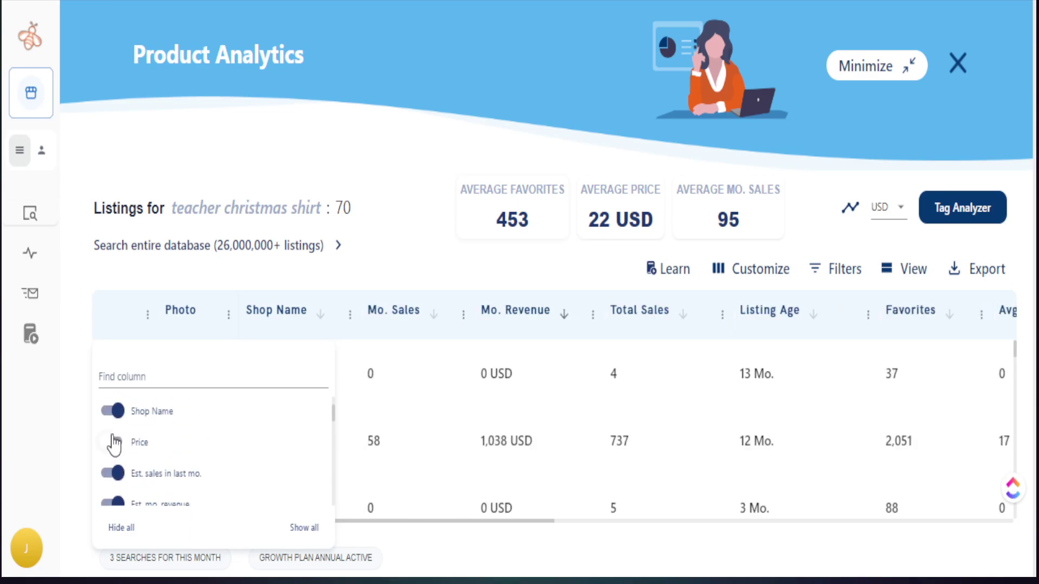
left_click(115, 413)
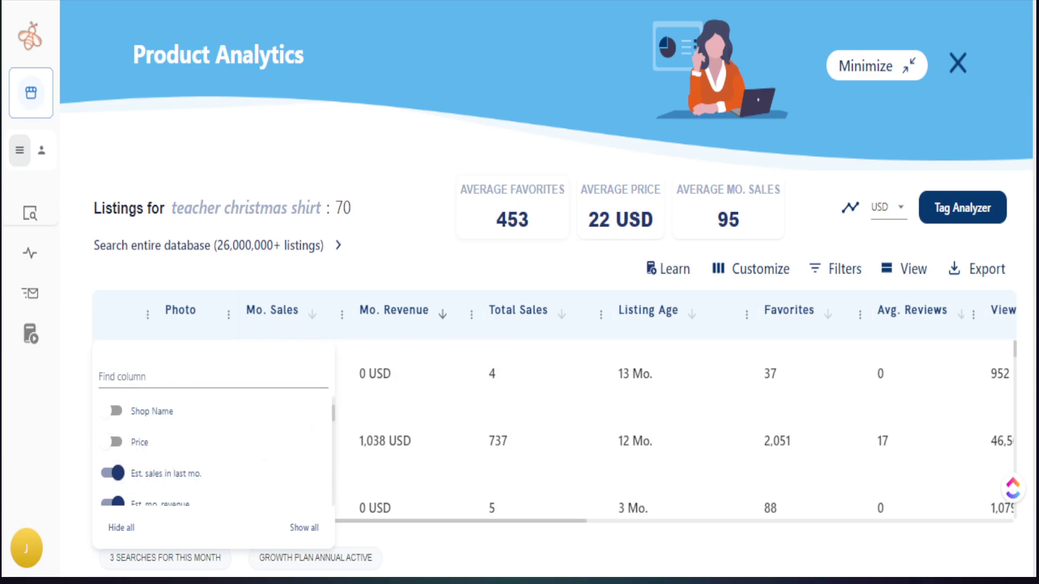
left_click(113, 473)
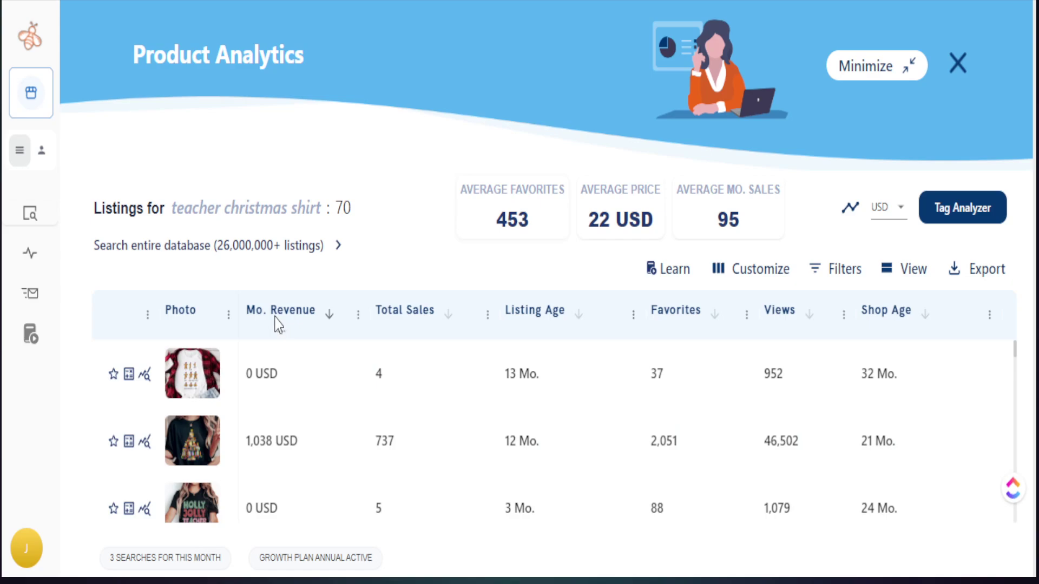
Sort the listings by Listing Age in ascending order and open the first listing on Etsy.
mouse_move(666, 326)
left_click(579, 316)
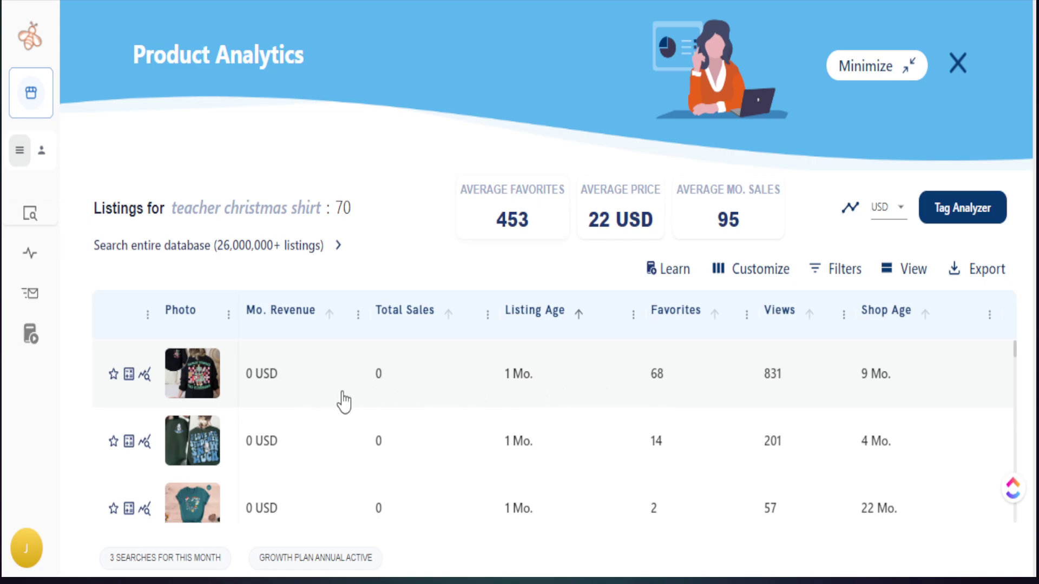
mouse_move(217, 391)
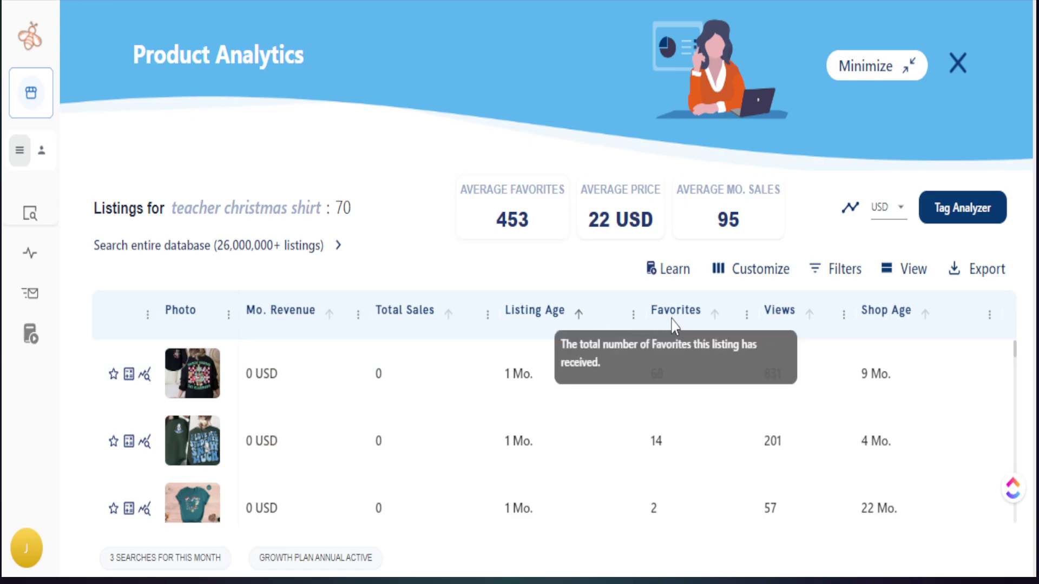
left_click(213, 387)
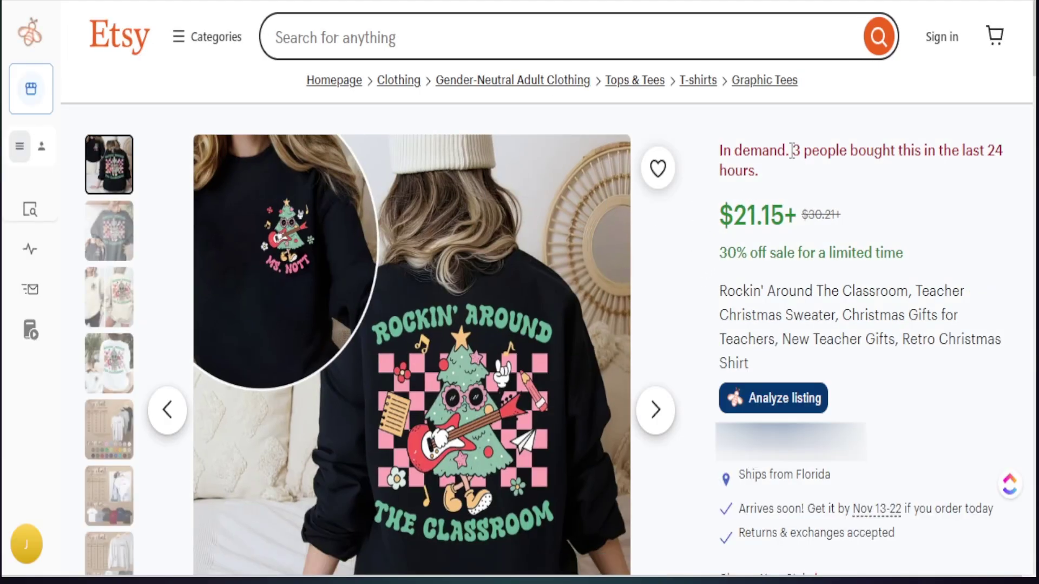
Highlight the note about purchases in the last 24 hours on the Rockin' Around The Classroom listing.
left_click_drag(722, 151, 721, 151)
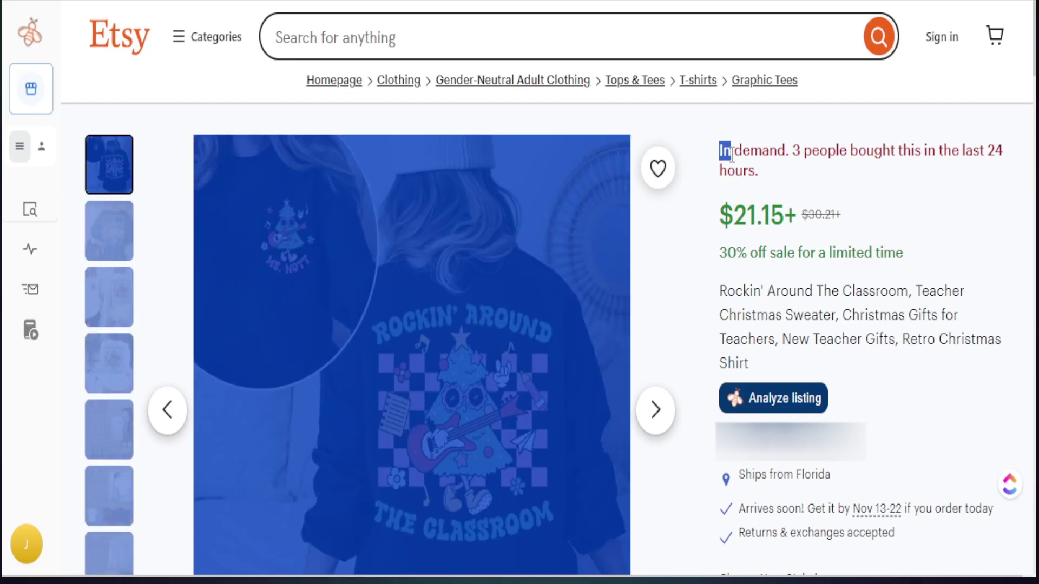
left_click(735, 157)
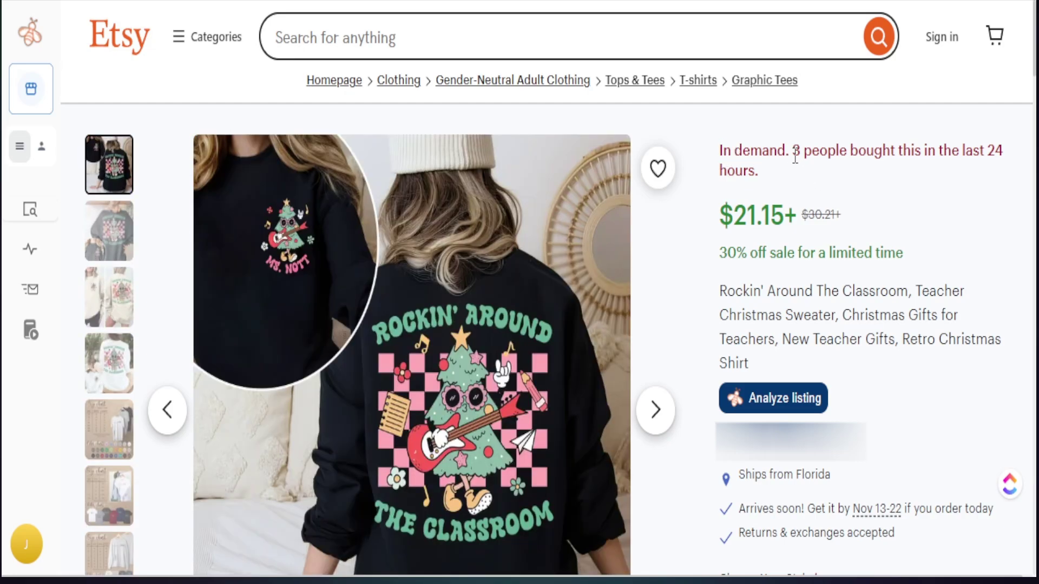
left_click_drag(794, 153, 925, 171)
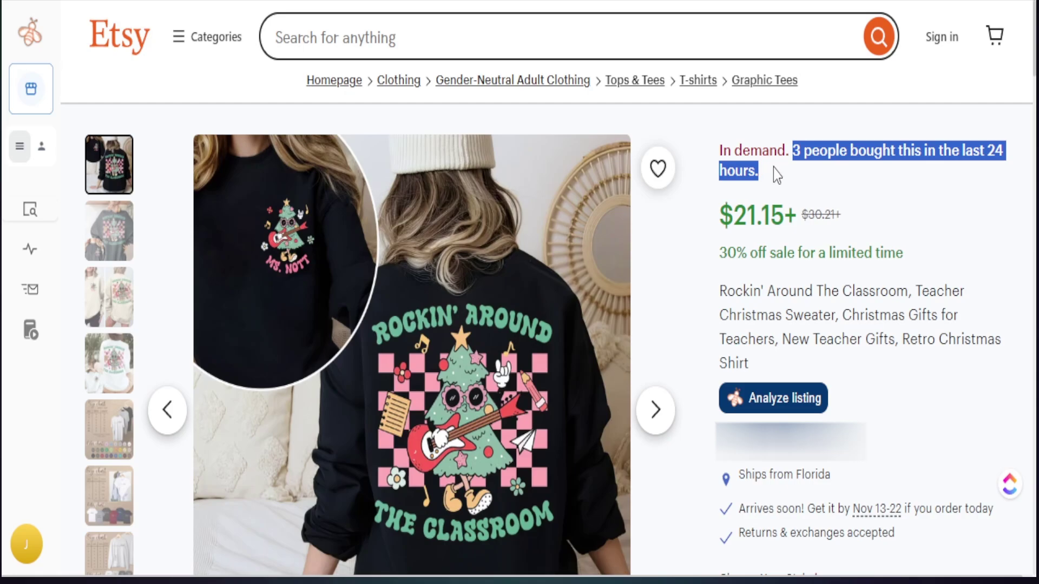
Analyze the Rockin' Around The Classroom listing with EverBee and check its Views figure.
left_click(781, 403)
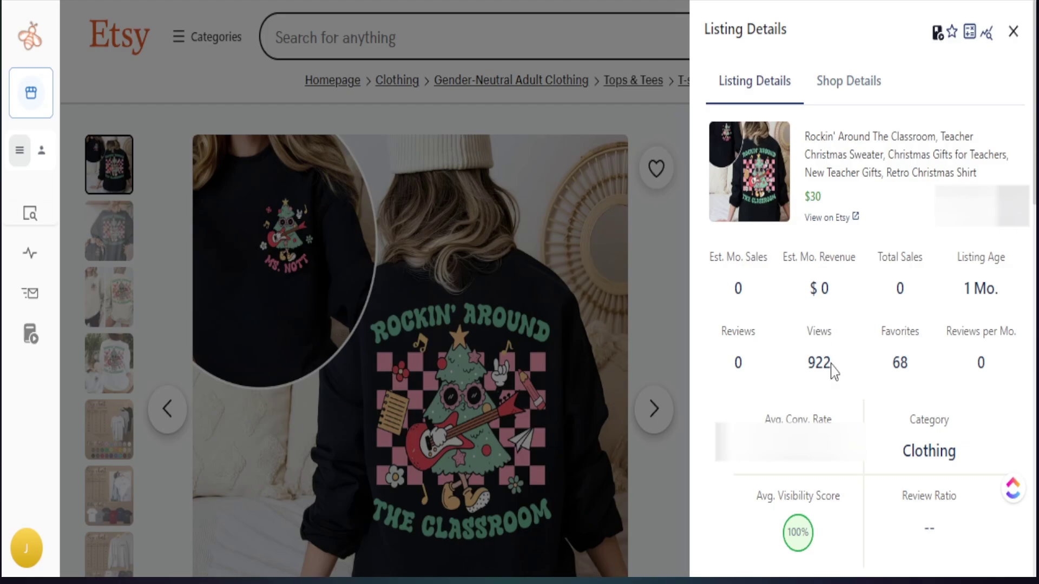
mouse_move(828, 332)
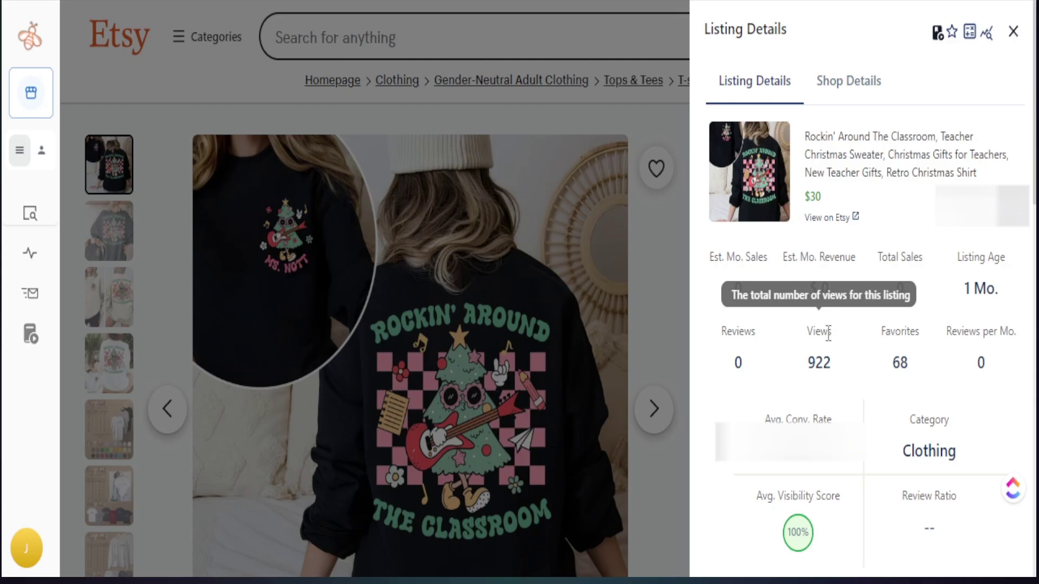
left_click(499, 284)
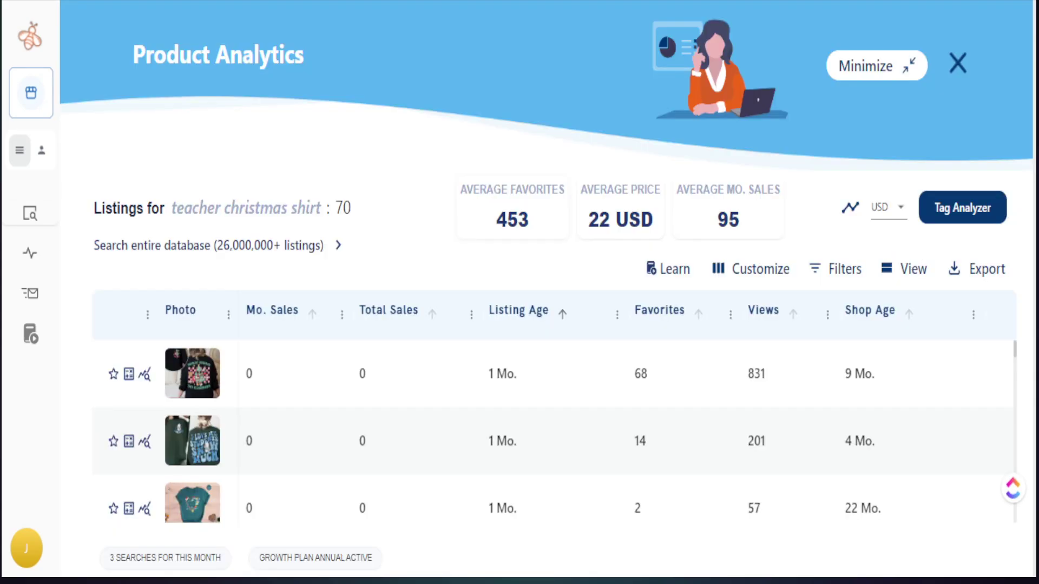
Look through the newest listings in Product Analytics and compare their monthly sales with their listing age.
scroll(587, 413, "down", 2)
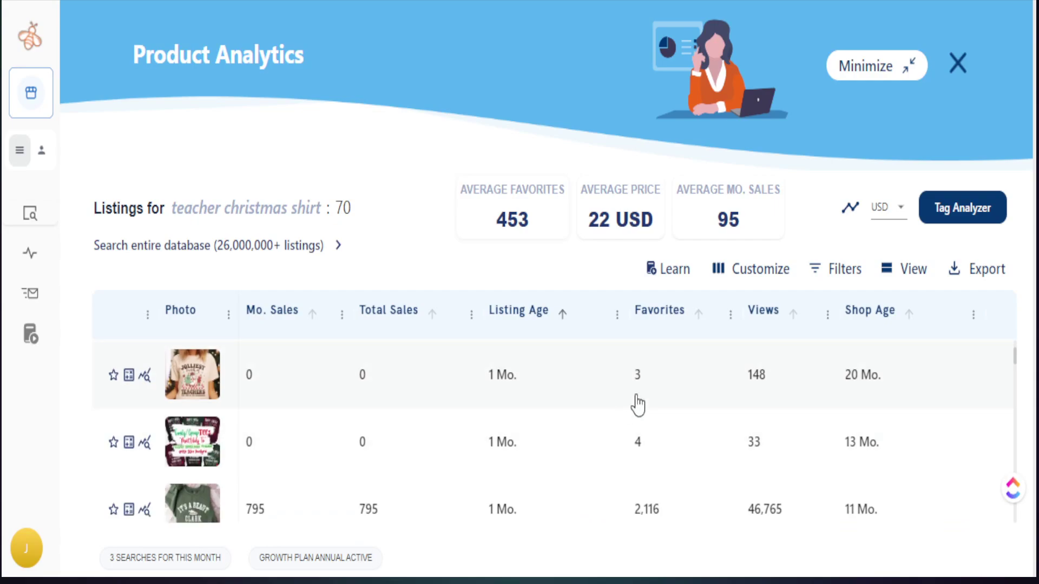
scroll(634, 407, "down", 1)
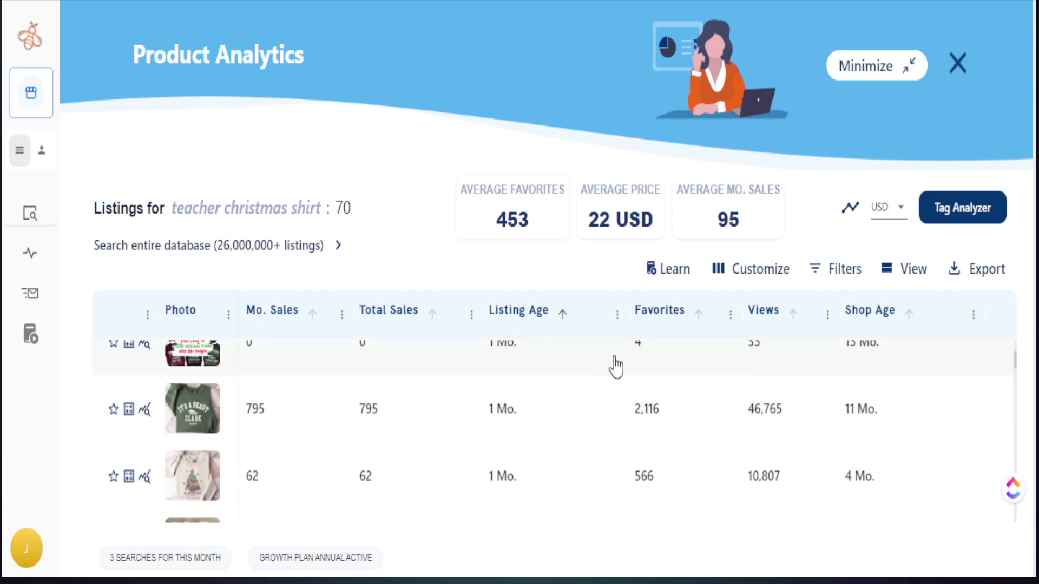
mouse_move(509, 320)
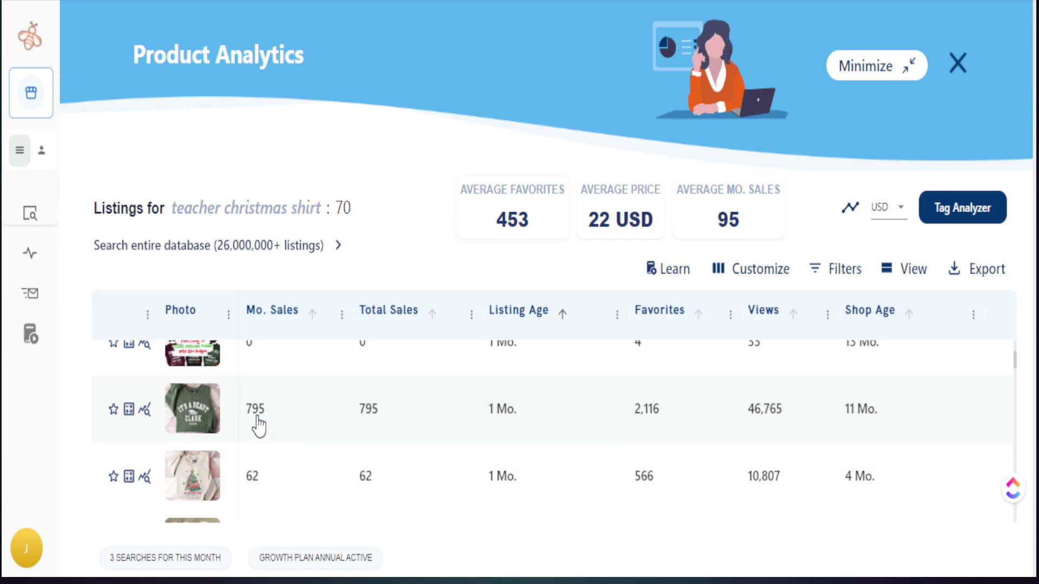
scroll(209, 425, "down", 1)
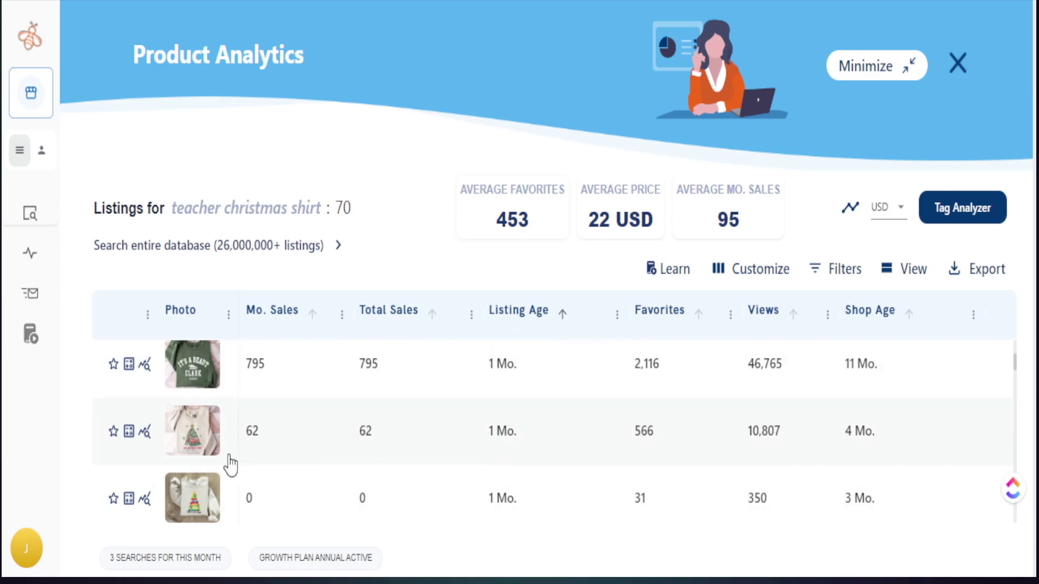
Open the All Booked For Christmas sweatshirt listing and highlight its note about purchases in the last 24 hours.
mouse_move(196, 452)
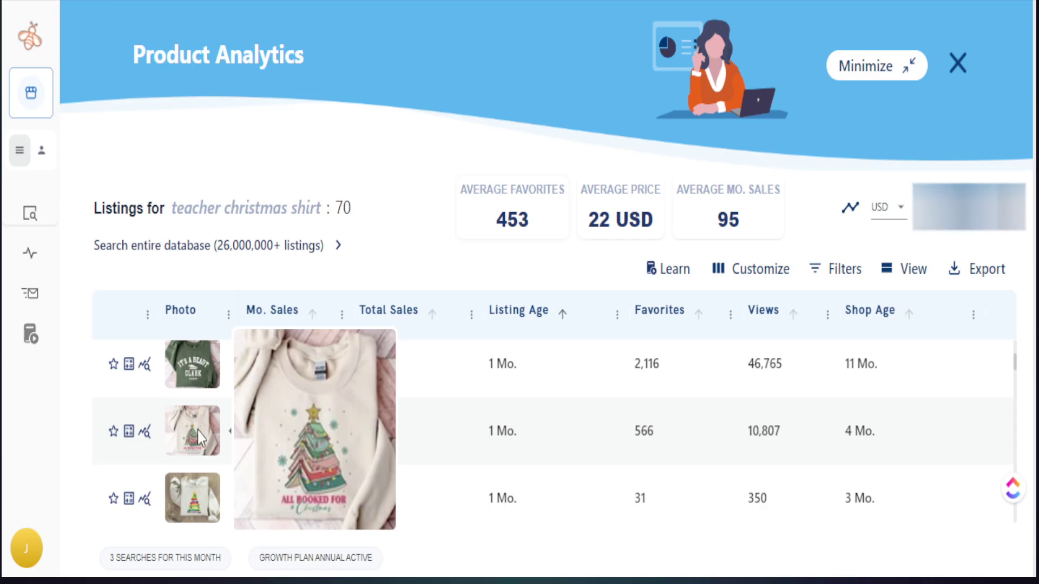
left_click(199, 443)
left_click(827, 179)
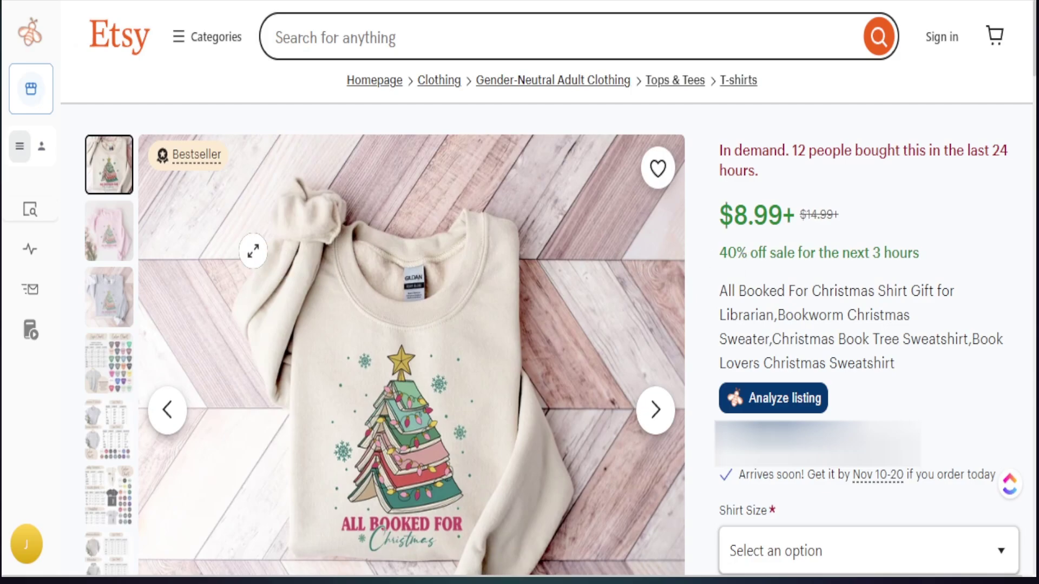
mouse_move(231, 176)
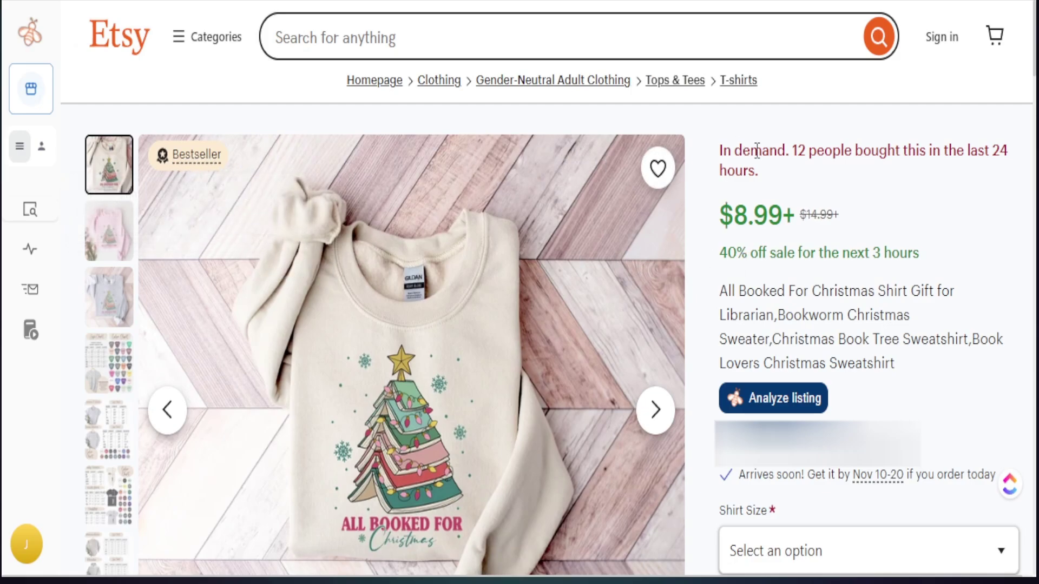
left_click_drag(794, 153, 801, 174)
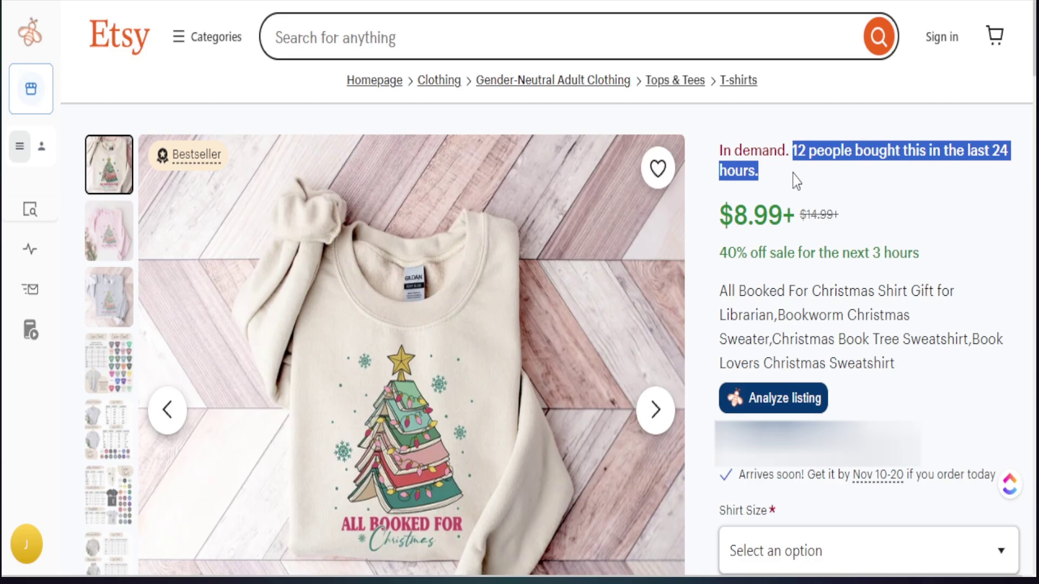
left_click(794, 178)
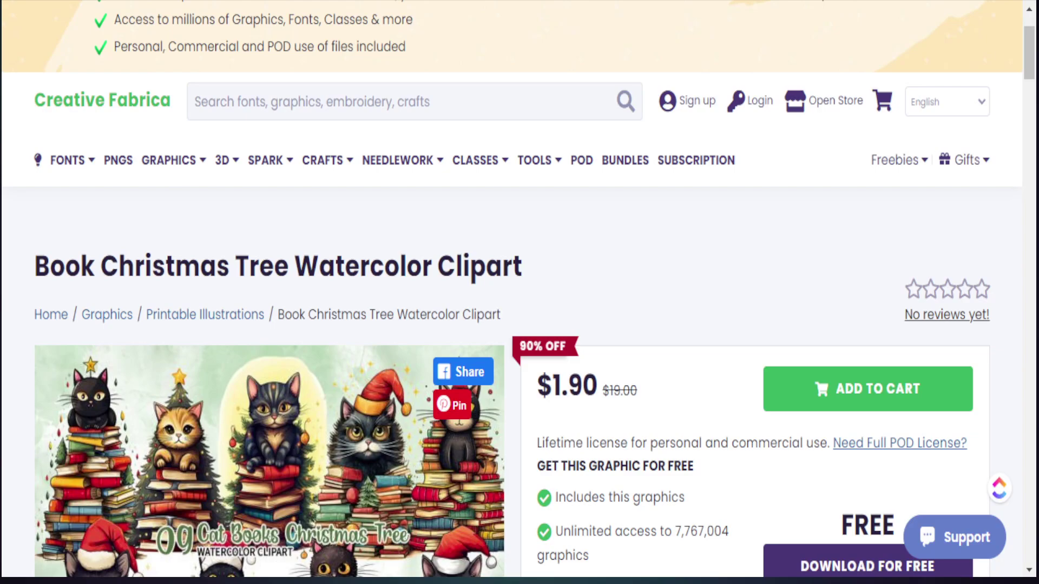
Examine the preview images of the Book Christmas Tree Watercolor Clipart graphics on Creative Fabrica.
scroll(973, 383, "down", 4)
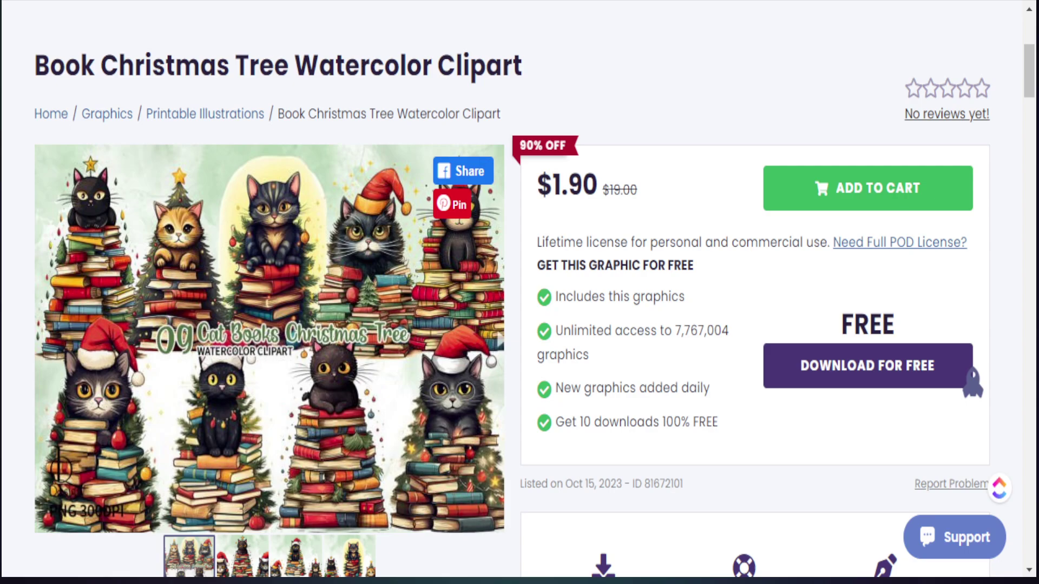
left_click(233, 565)
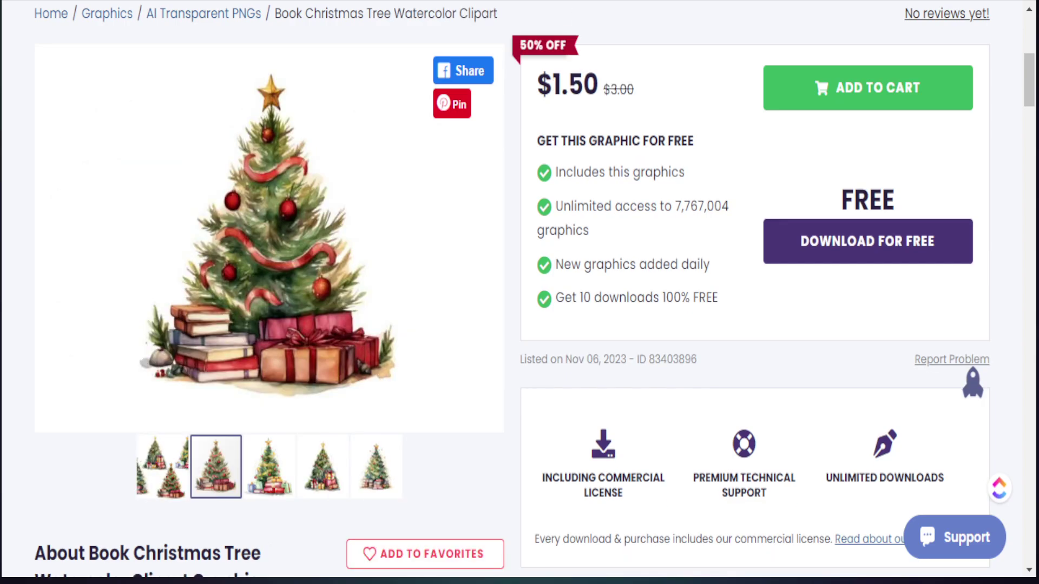
scroll(388, 304, "up", 2)
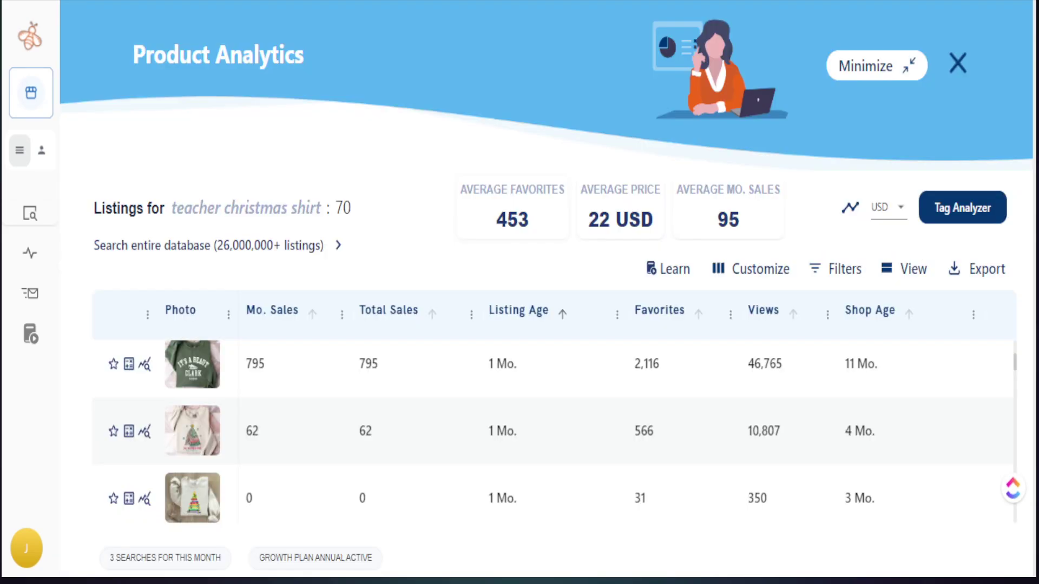
Look through further one-month-old teacher Christmas shirt listings and compare their monthly sales, total sales and designs.
scroll(487, 433, "down", 2)
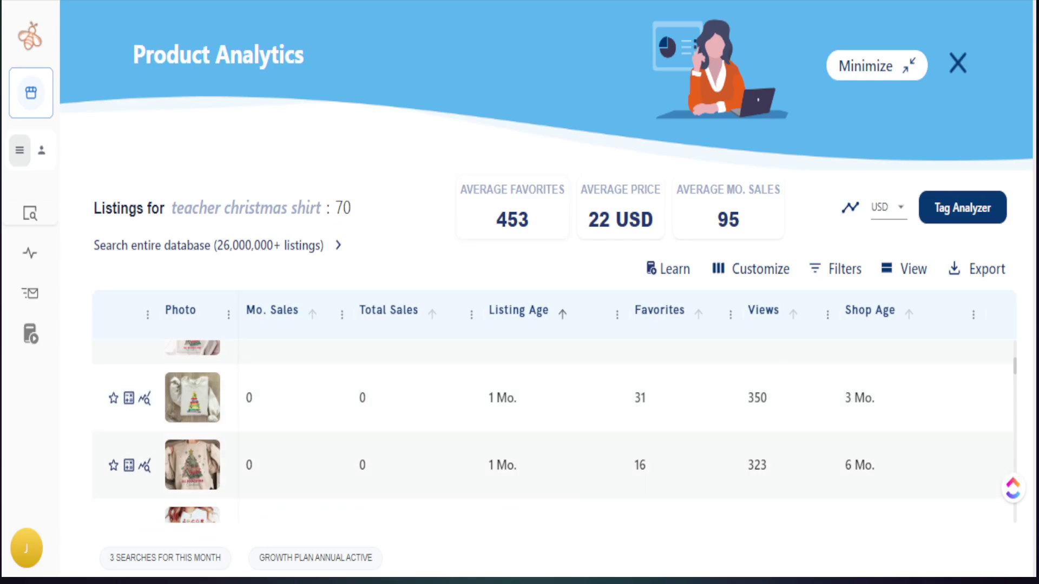
scroll(487, 433, "down", 4)
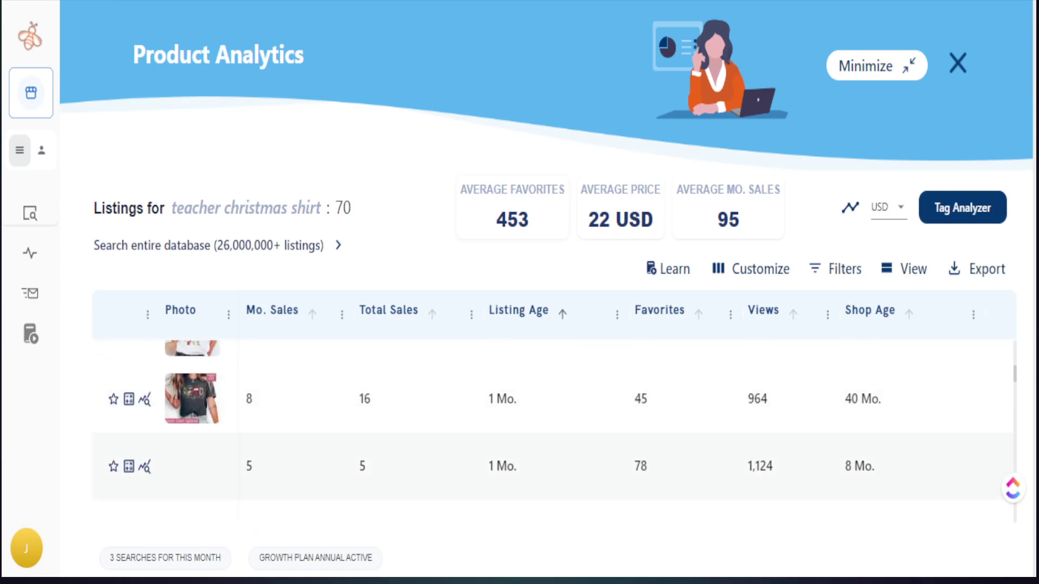
scroll(487, 433, "down", 2)
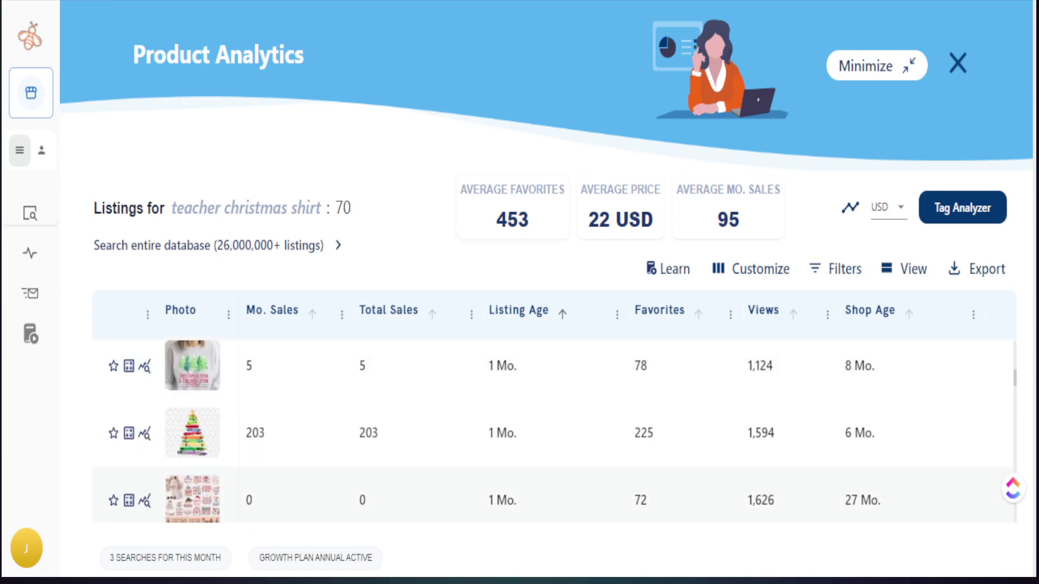
scroll(487, 433, "down", 2)
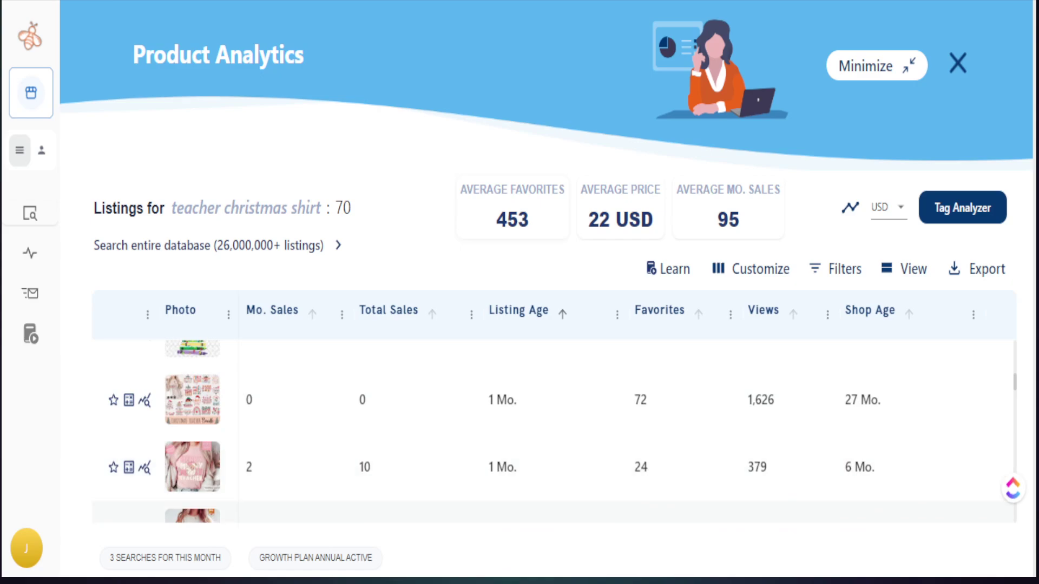
scroll(487, 433, "up", 2)
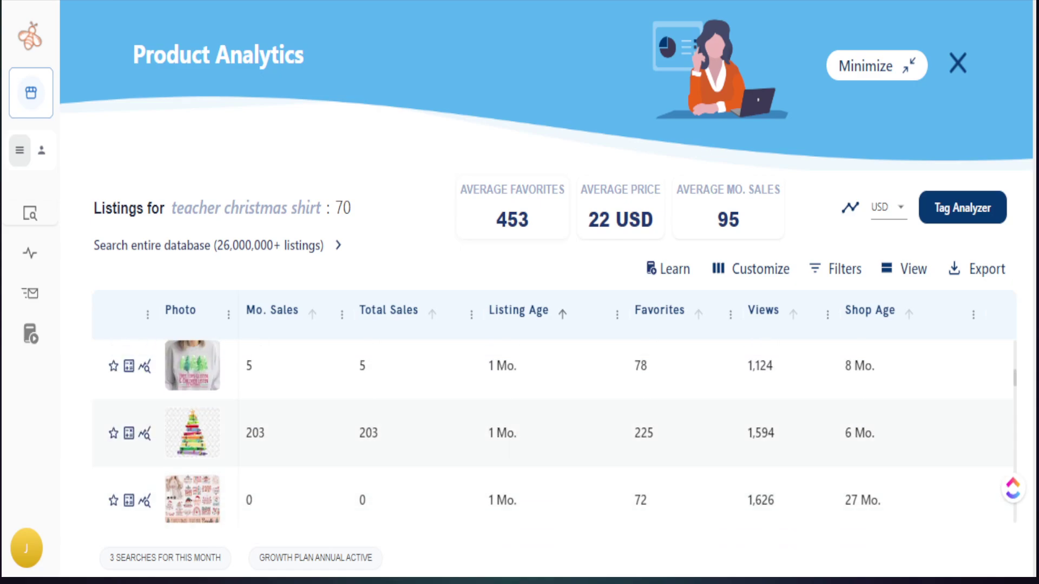
scroll(560, 432, "down", 4)
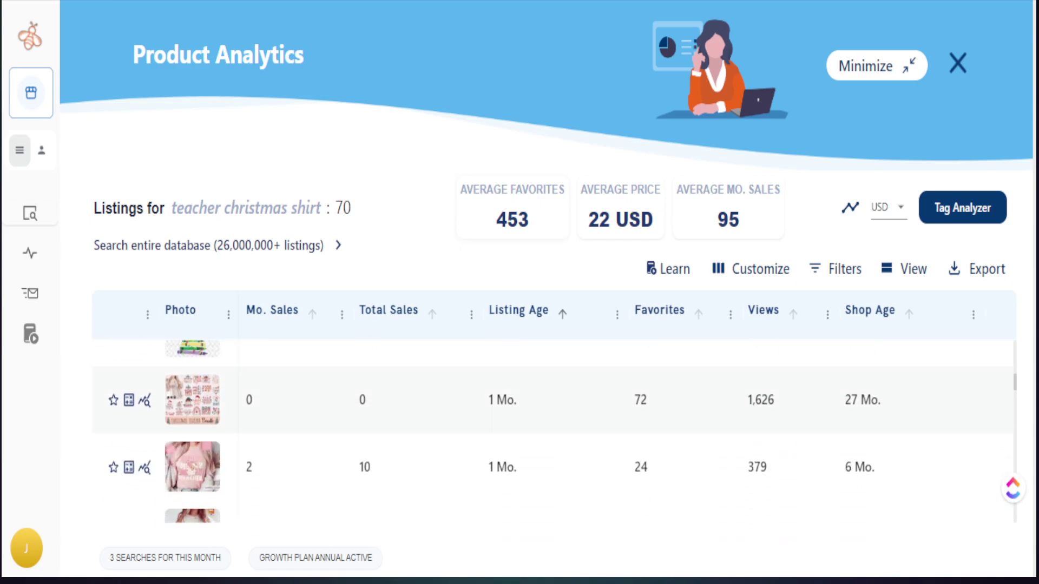
scroll(495, 432, "down", 3)
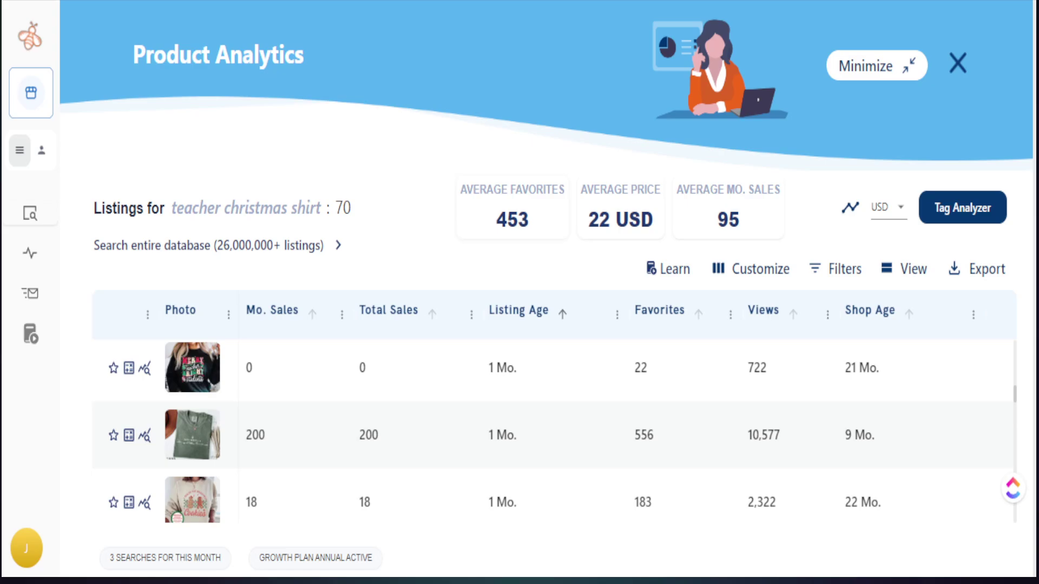
Open the green Have Yourself a Merry Little Christmas T-shirt listing on Etsy and highlight its note about purchases in the last 24 hours.
mouse_move(192, 434)
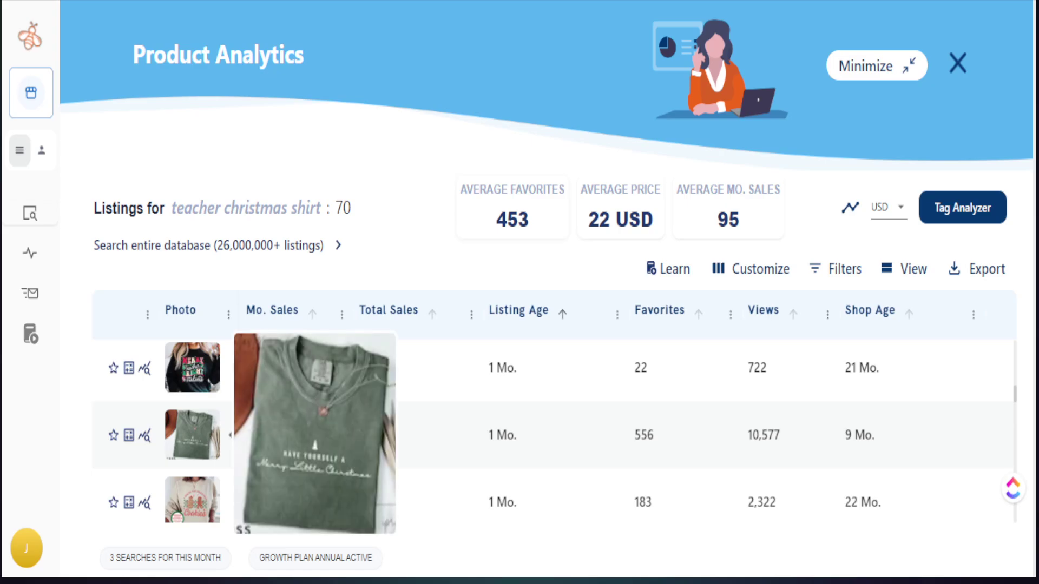
left_click(193, 435)
left_click(809, 158)
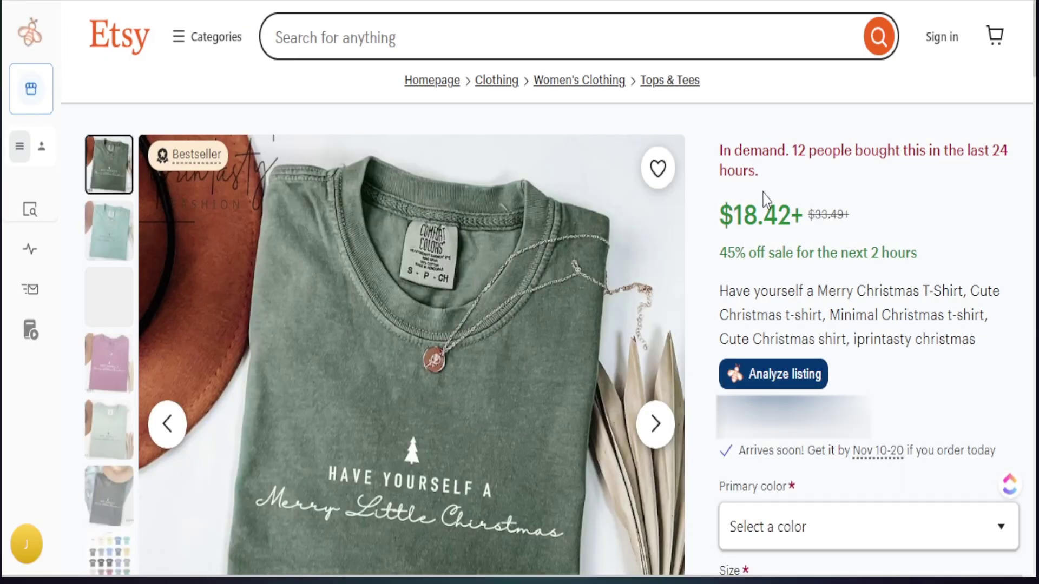
double_click(724, 153)
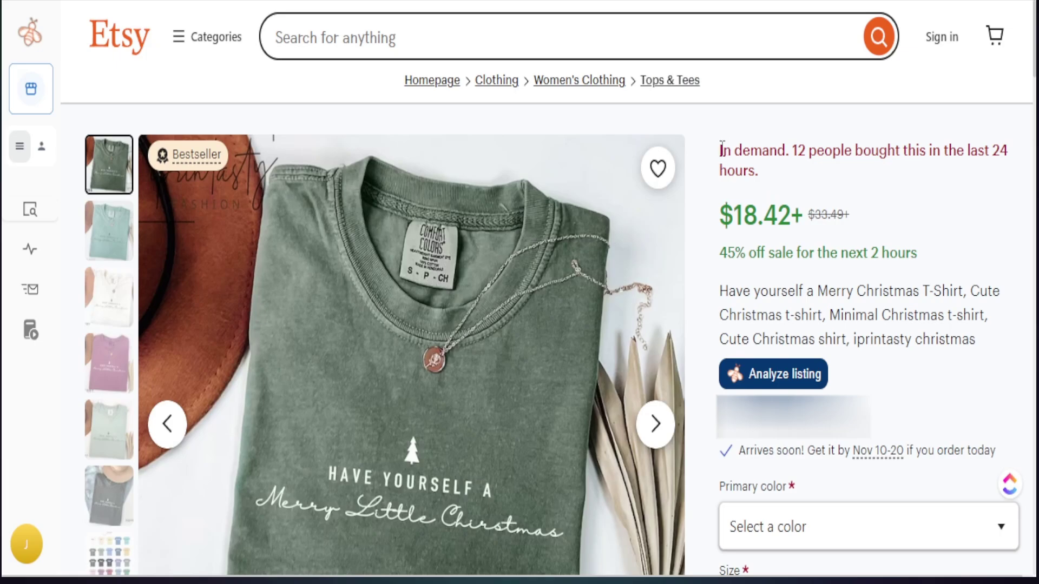
left_click_drag(741, 160, 760, 169)
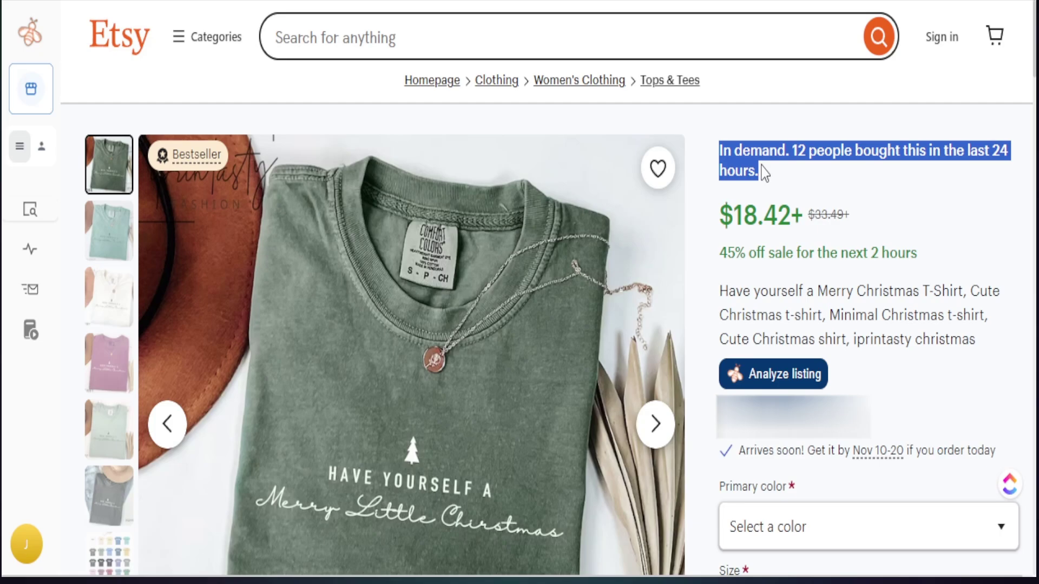
left_click(768, 176)
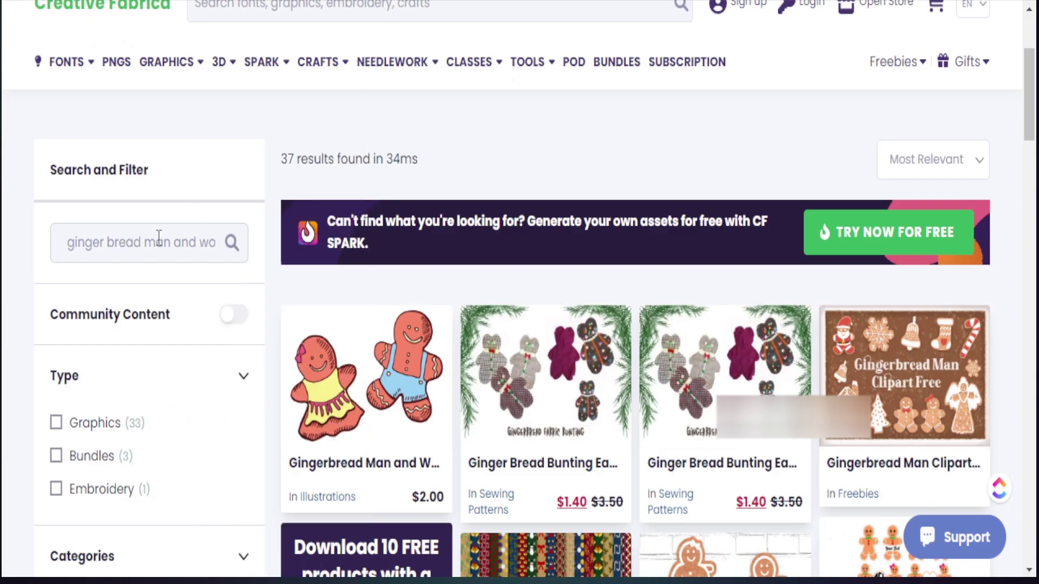
Search Creative Fabrica for "Christmas tree" and open the Hand-Drawn Christmas Trees bundle from the results.
triple_click(145, 243)
type("Christmas tree")
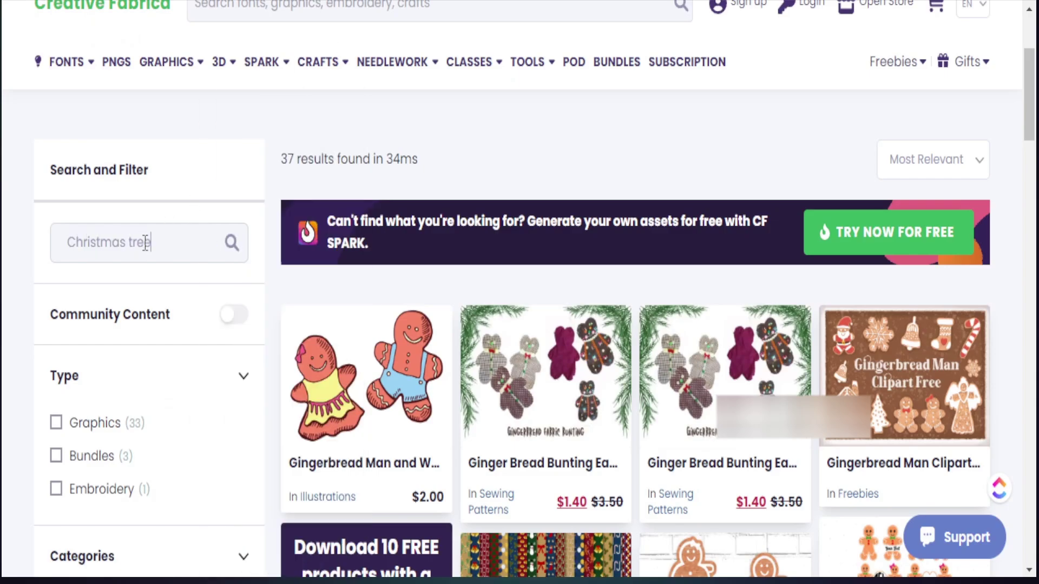
key("Return")
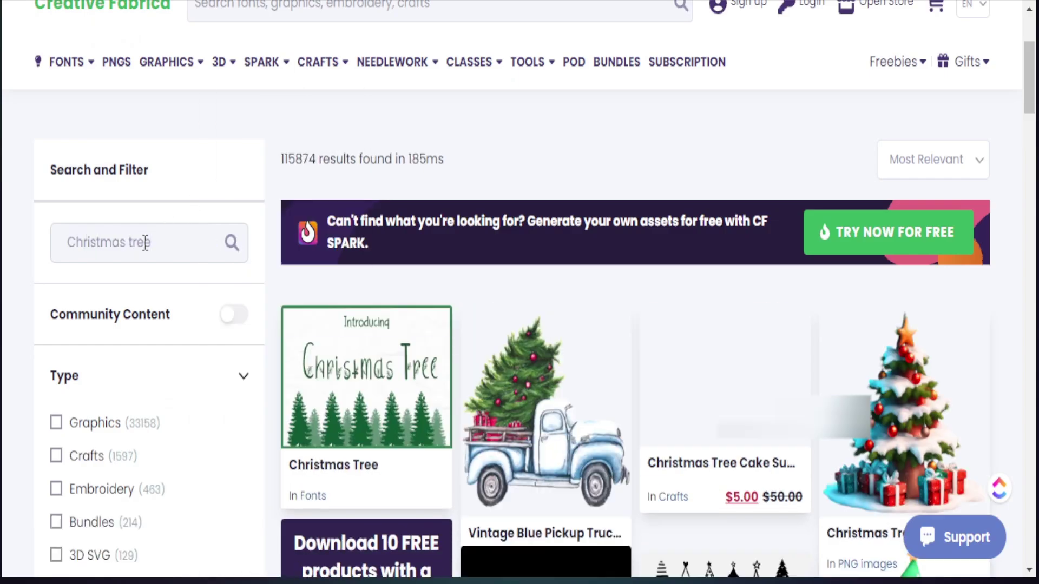
scroll(603, 364, "down", 8)
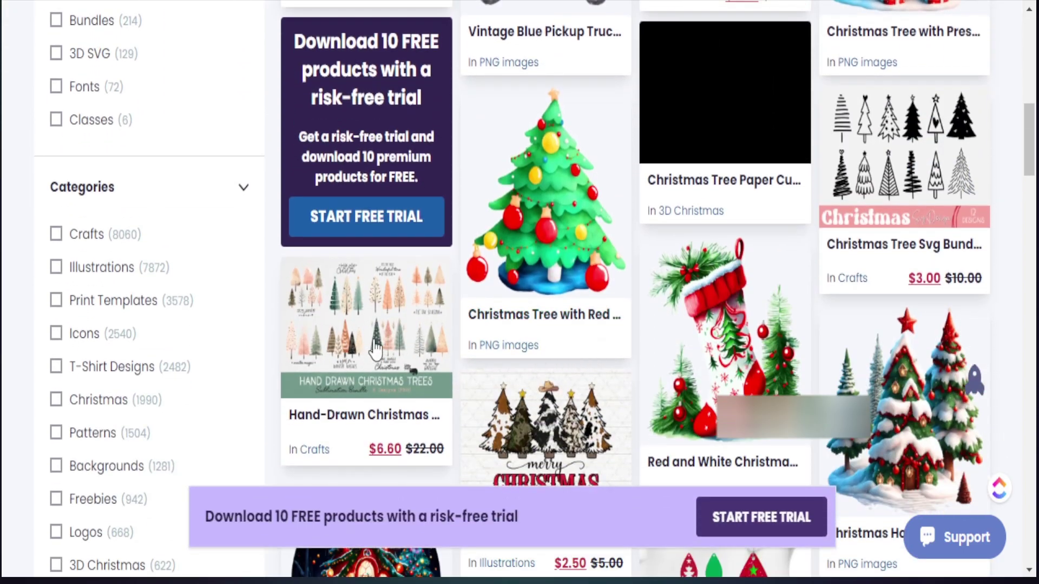
left_click(369, 328)
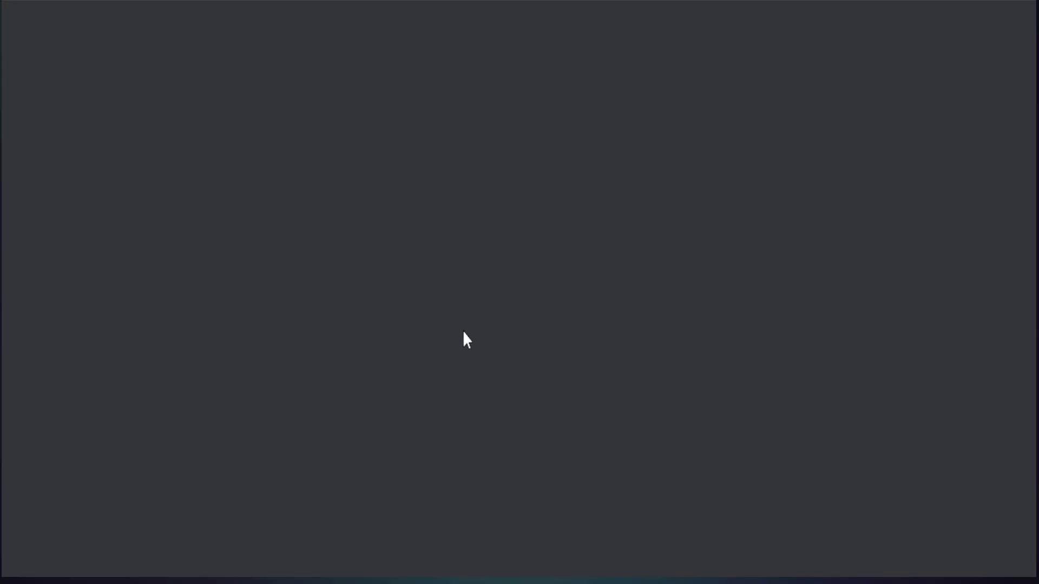
scroll(90, 379, "down", 3)
scroll(90, 379, "down", 2)
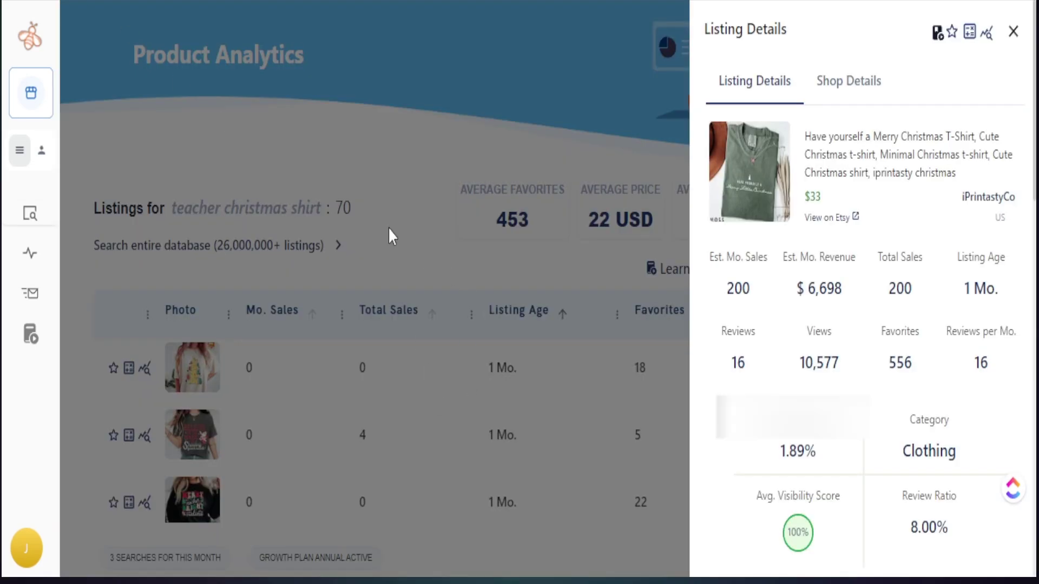
Return to the EverBee listings, open the I Teach The Smartest Cookies sweatshirt on Etsy and highlight its 24-hour purchase note.
left_click(393, 236)
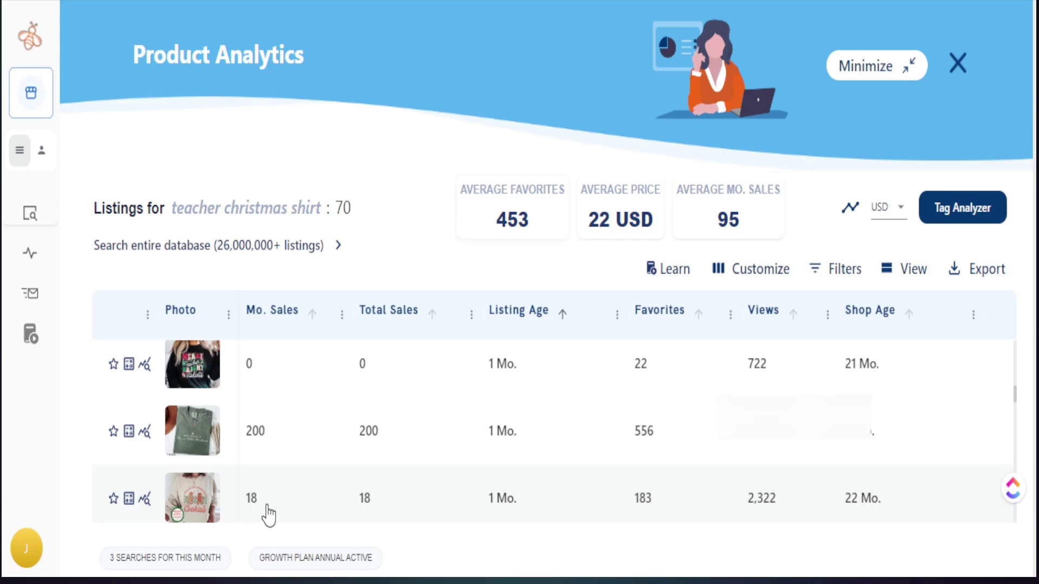
left_click(189, 500)
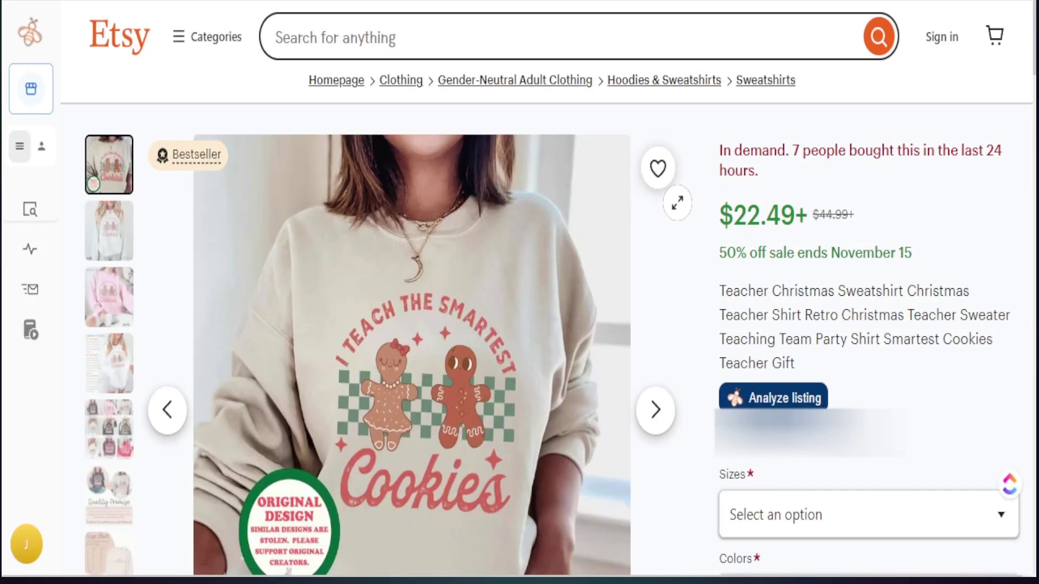
left_click_drag(794, 153, 805, 178)
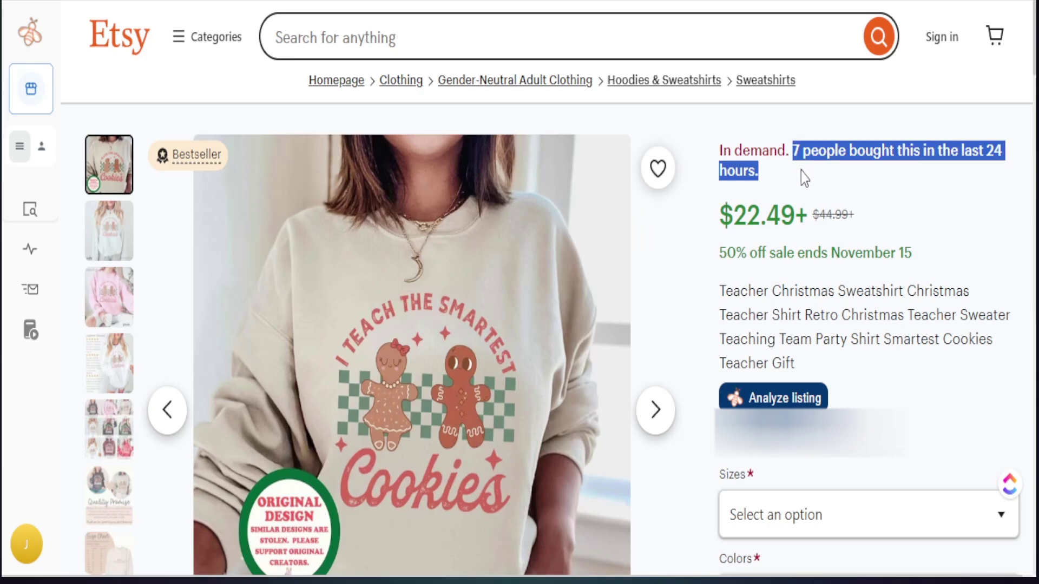